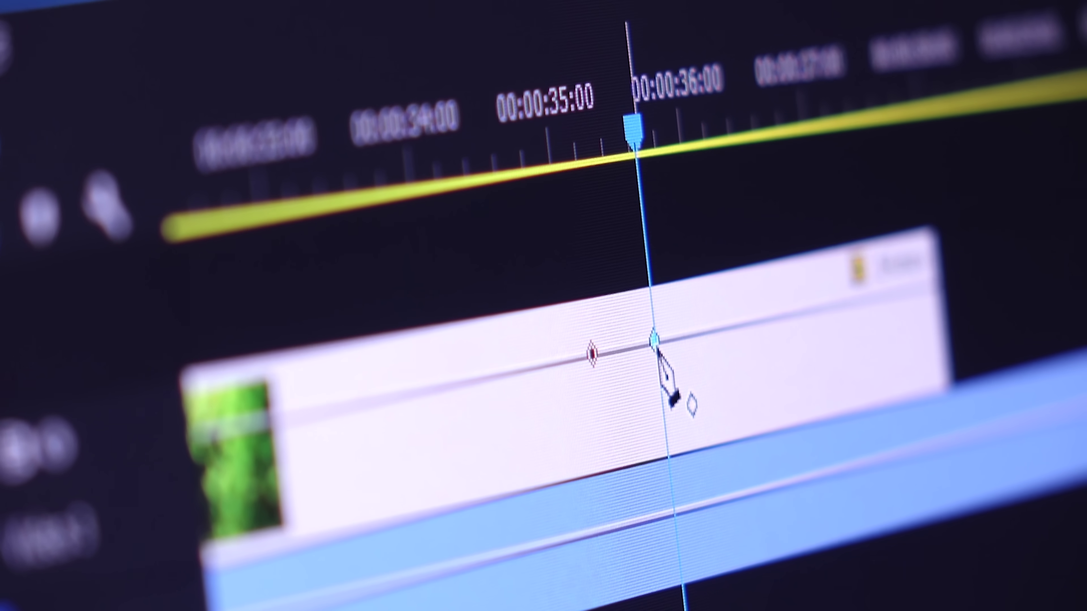
Lower the keyframe at the playhead so the volume line slopes down from the earlier keyframe.
drag(654, 343, 670, 437)
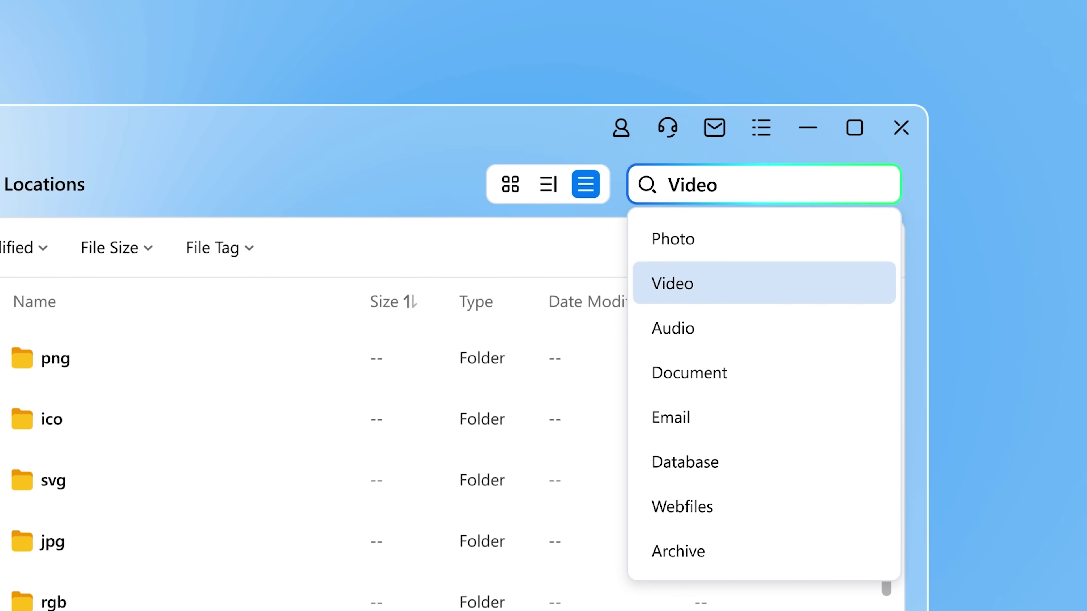
Run a Photo:Birthday search, then open the Some files folder.
key(Up)
text(:Birthd)
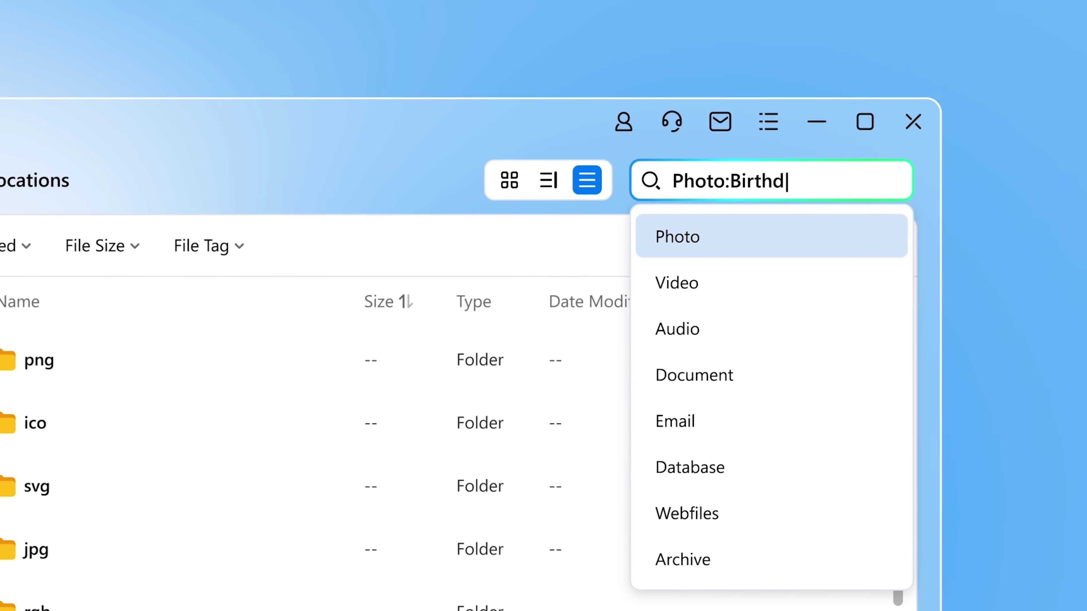
text(ay)
key(Return)
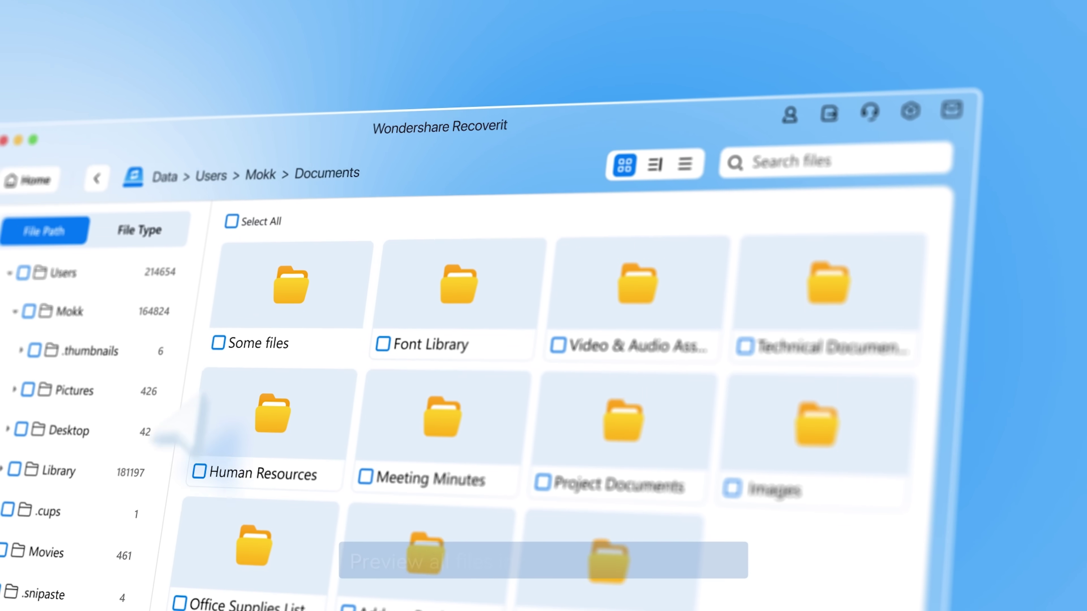
double_click(291, 285)
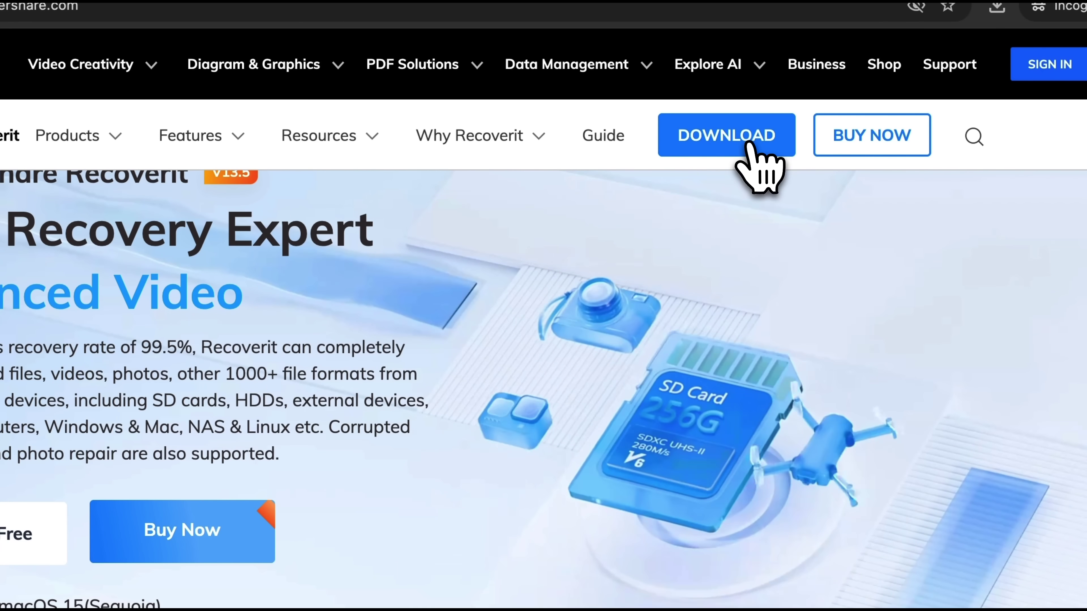
Download the Recoverit installer from the Recoverit product page.
click(747, 144)
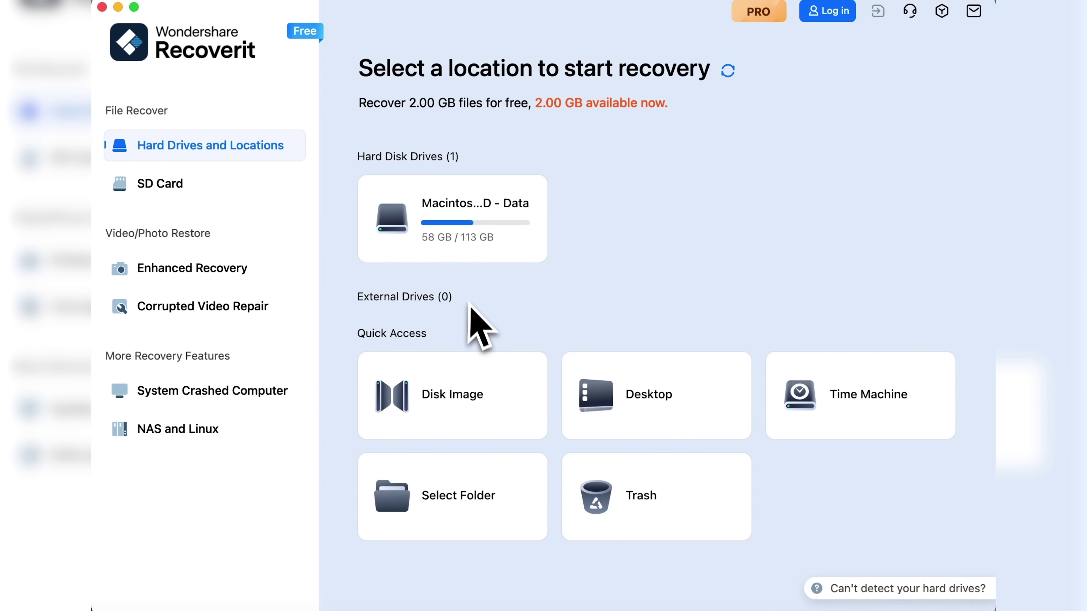
mouse_move(519, 408)
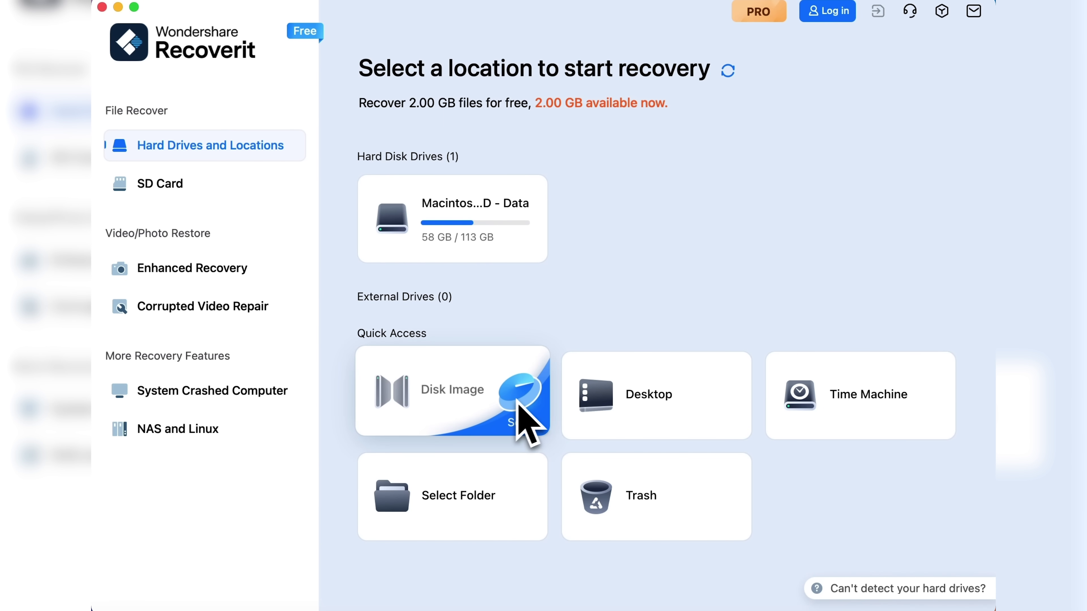
mouse_move(602, 418)
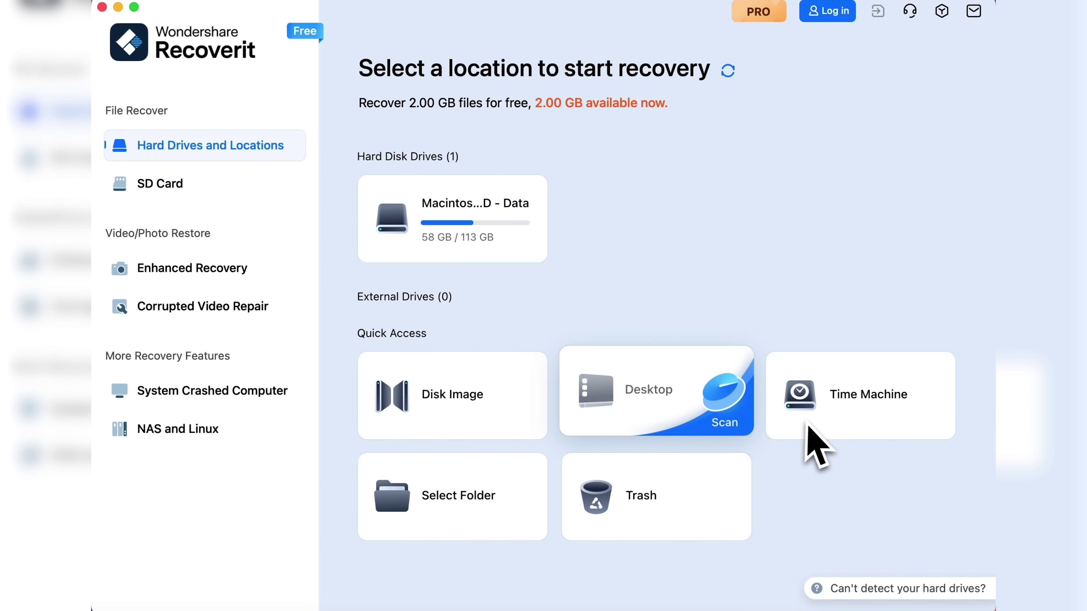
mouse_move(516, 507)
mouse_move(602, 528)
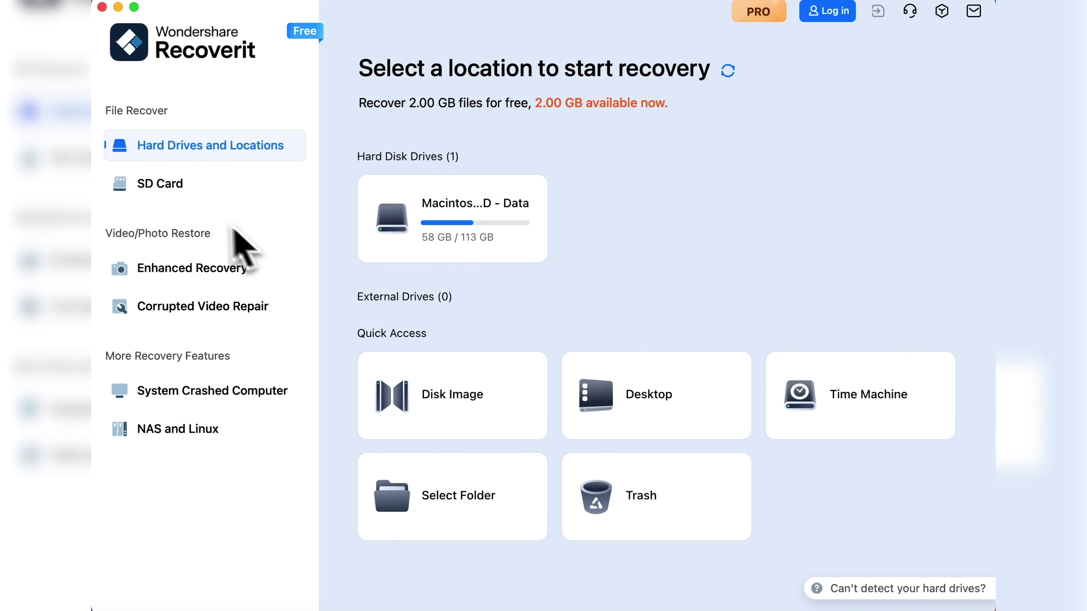
click(159, 189)
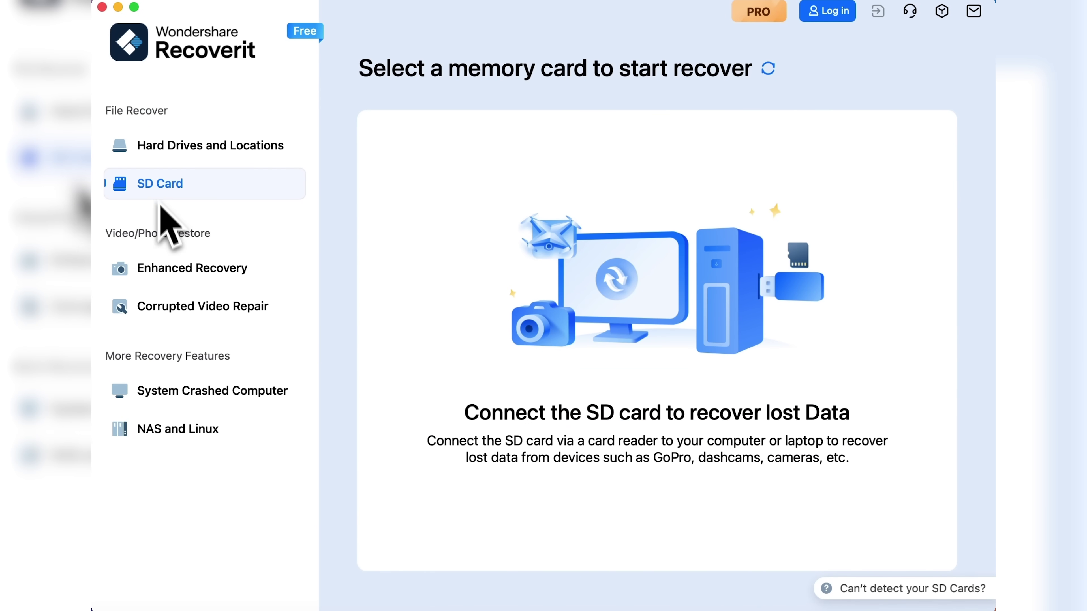
click(173, 273)
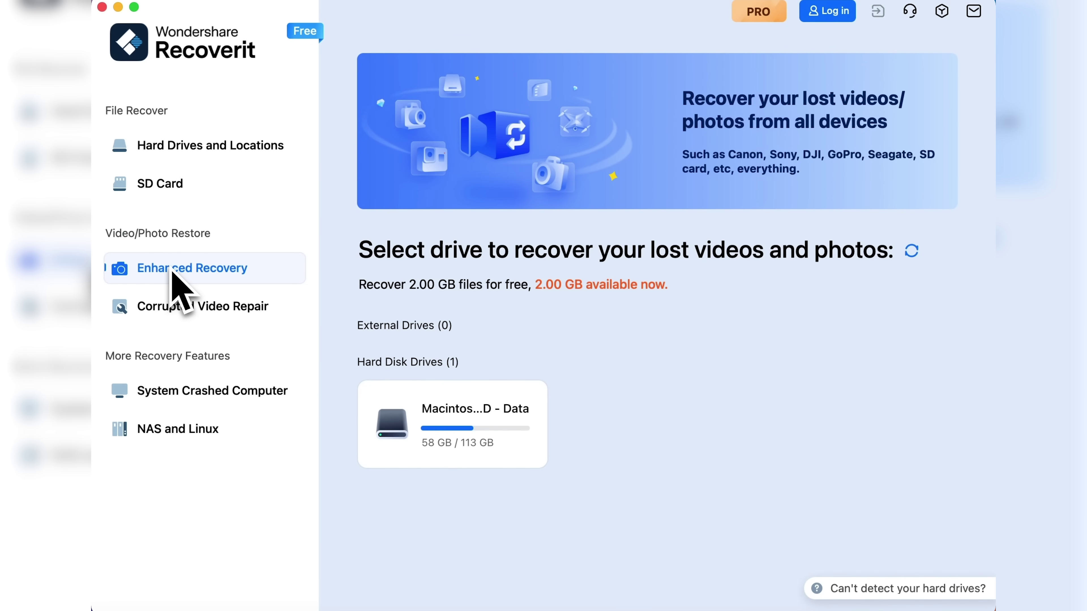
click(173, 309)
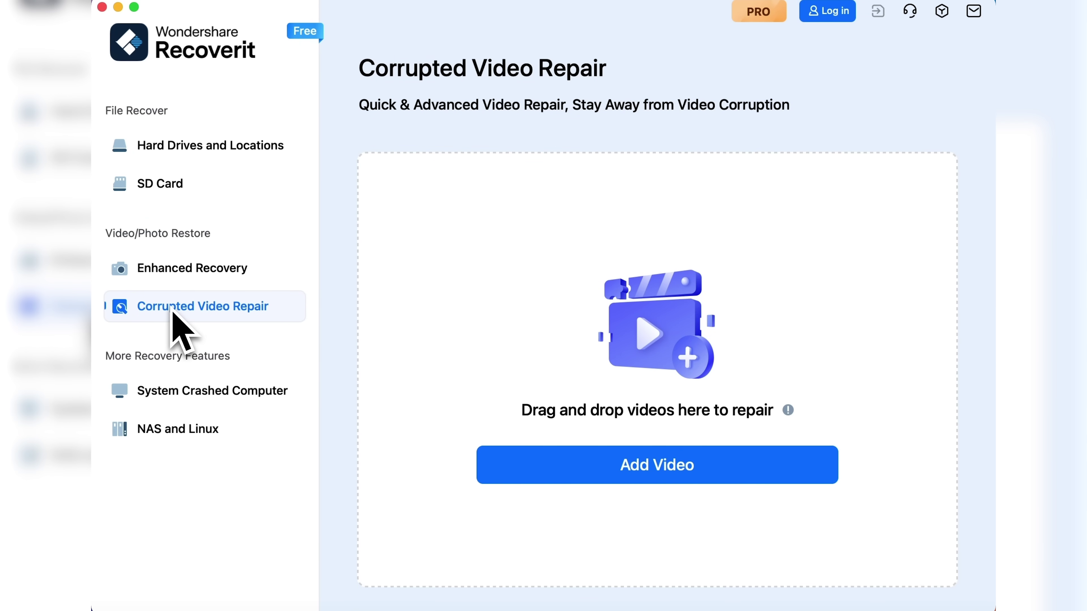
click(184, 397)
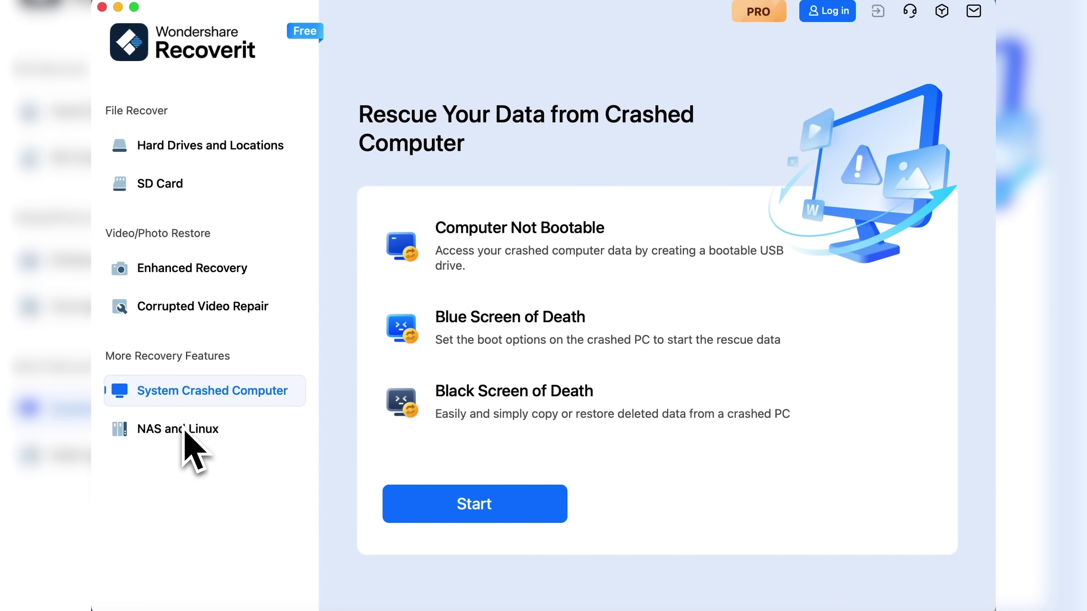
click(188, 436)
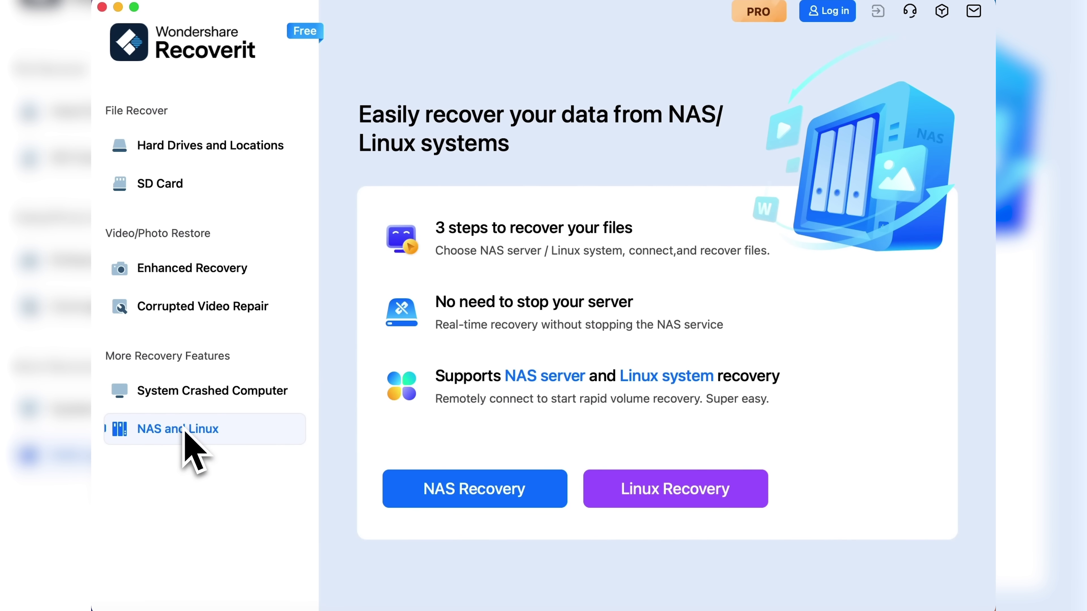
click(201, 160)
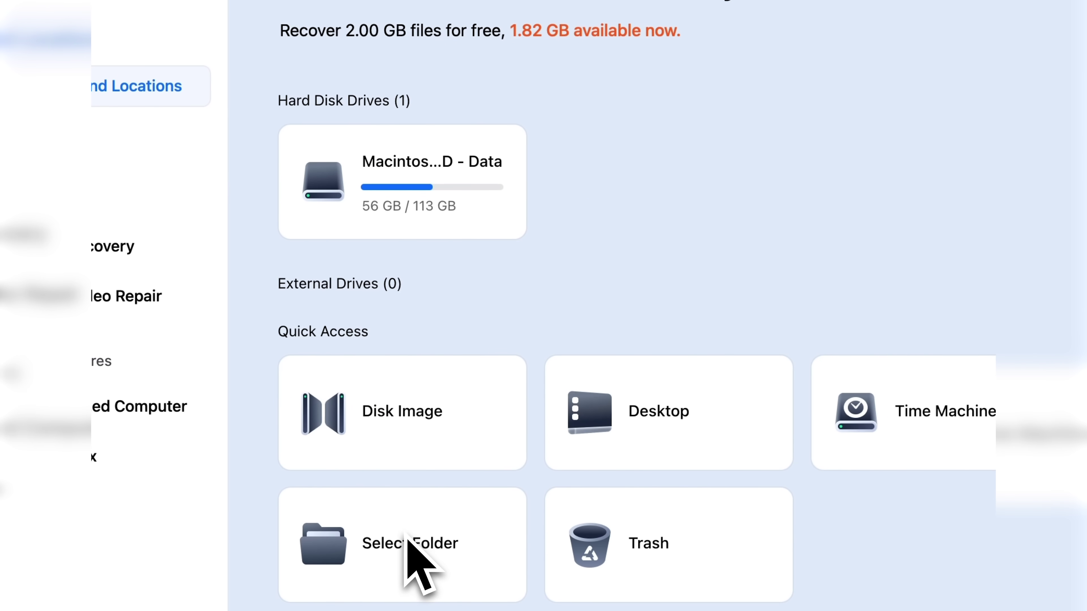
Choose the Test-videos folder inside Documents as the scan location and start scanning.
click(407, 536)
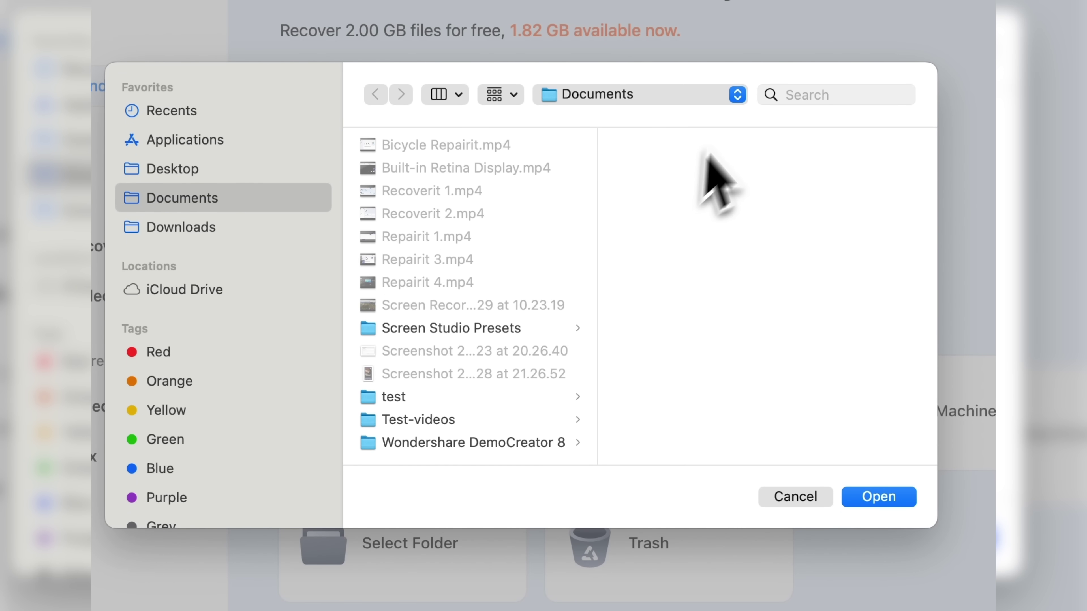
click(738, 102)
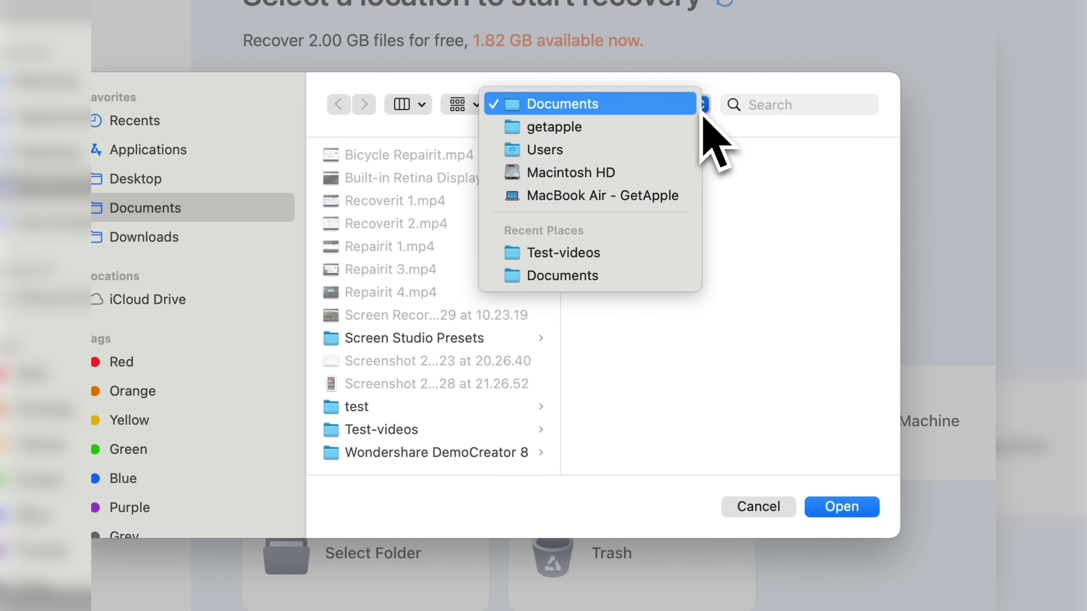
click(528, 338)
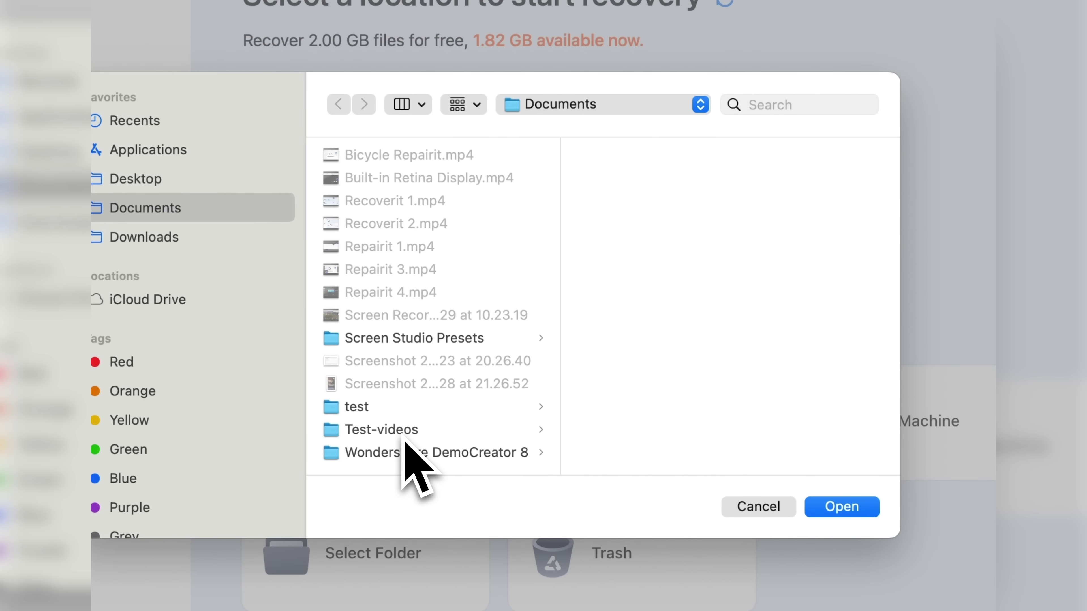
click(403, 437)
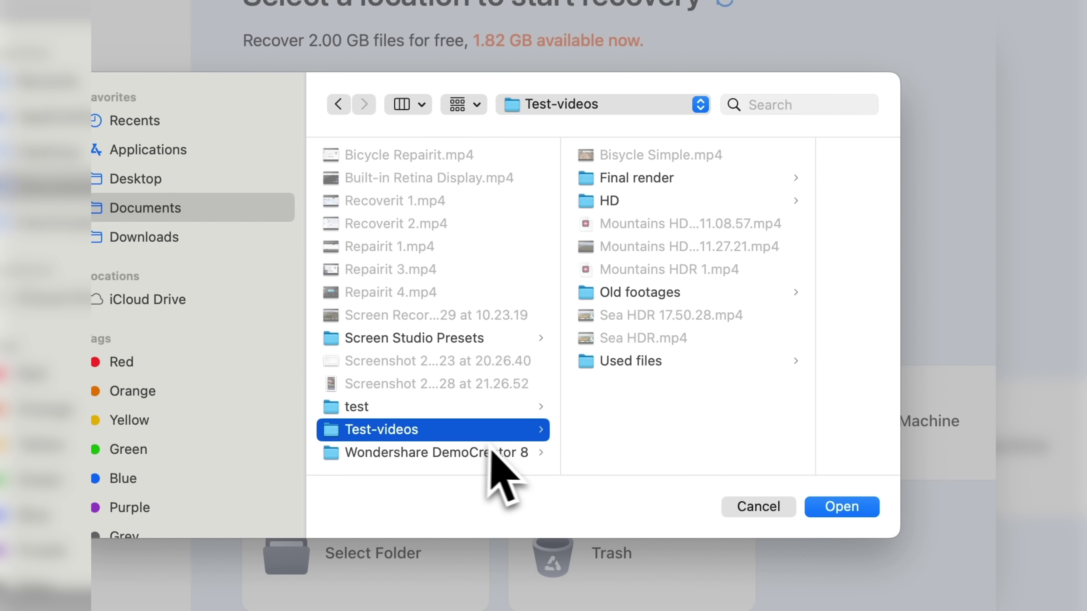
click(823, 507)
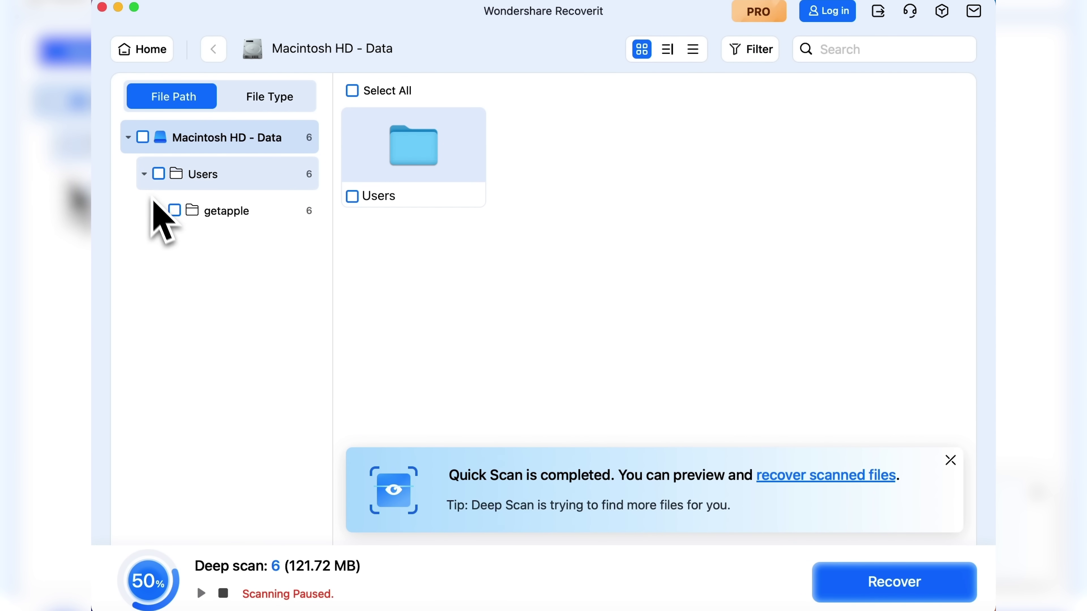
Tick Test-videos under getapple > Documents and recover it within the free allowance.
click(160, 212)
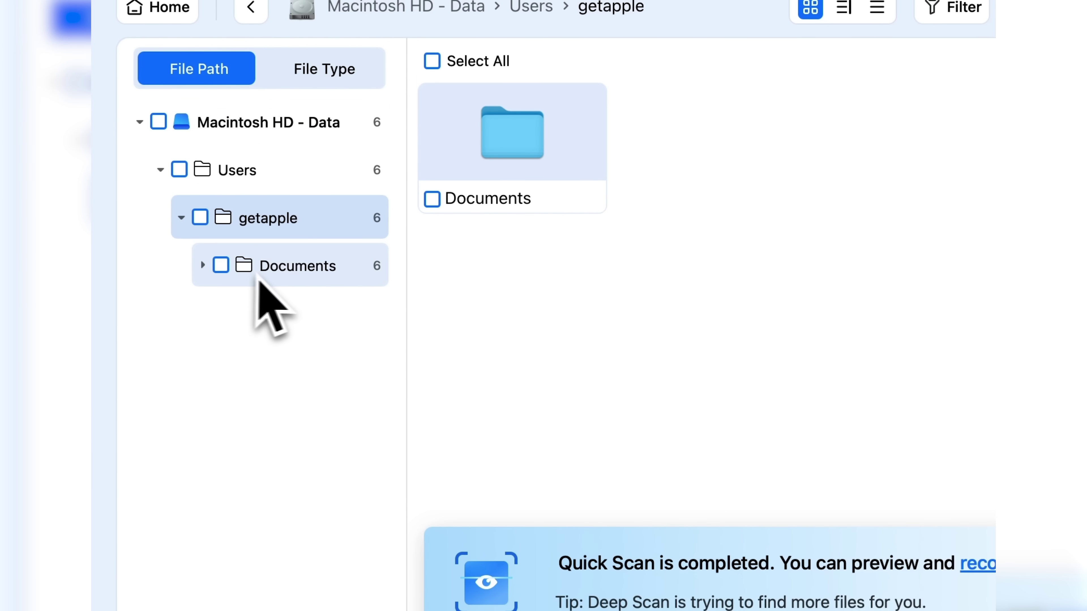
click(266, 284)
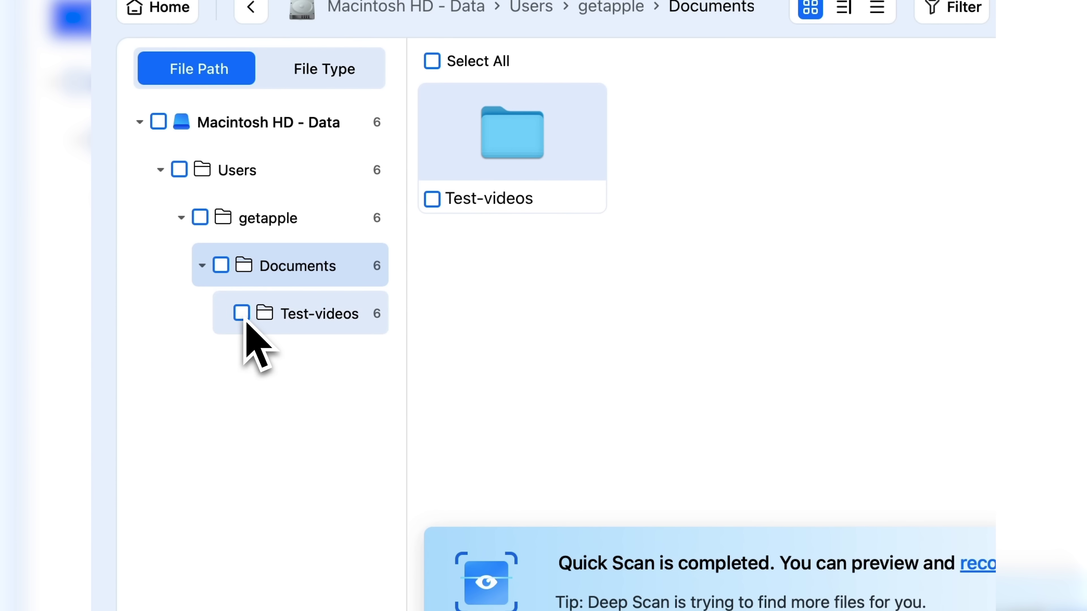
click(243, 315)
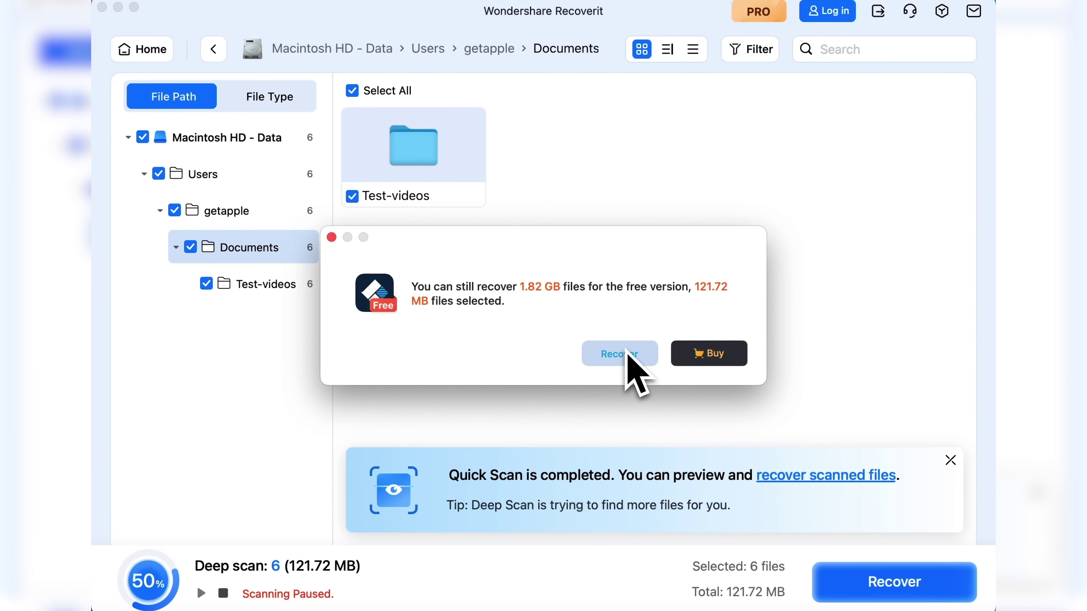
click(625, 353)
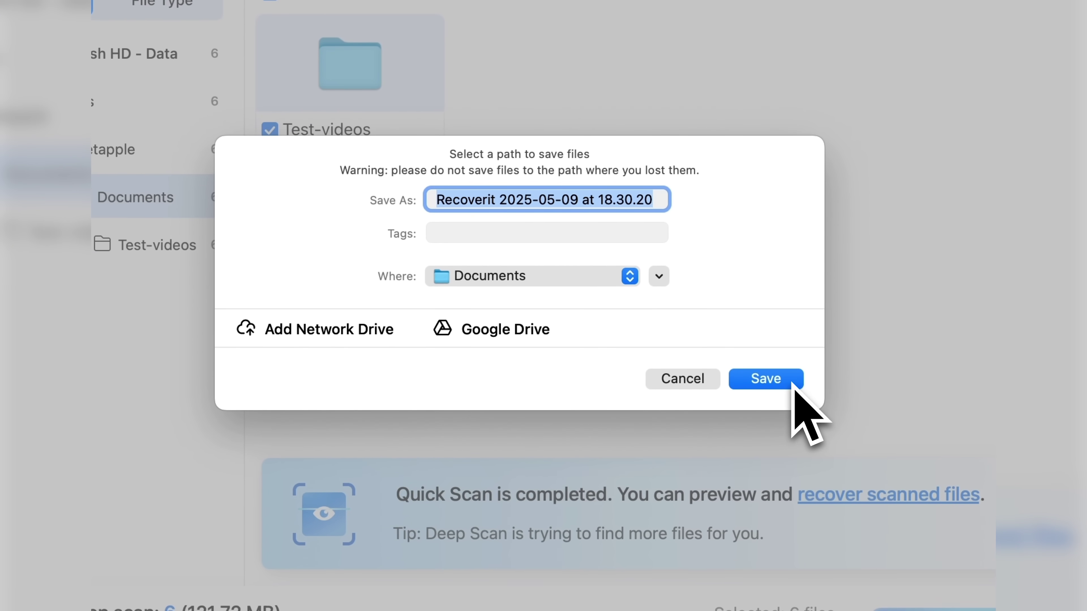
Save the recovered files to Documents despite the same-drive warning and open their folder.
click(792, 383)
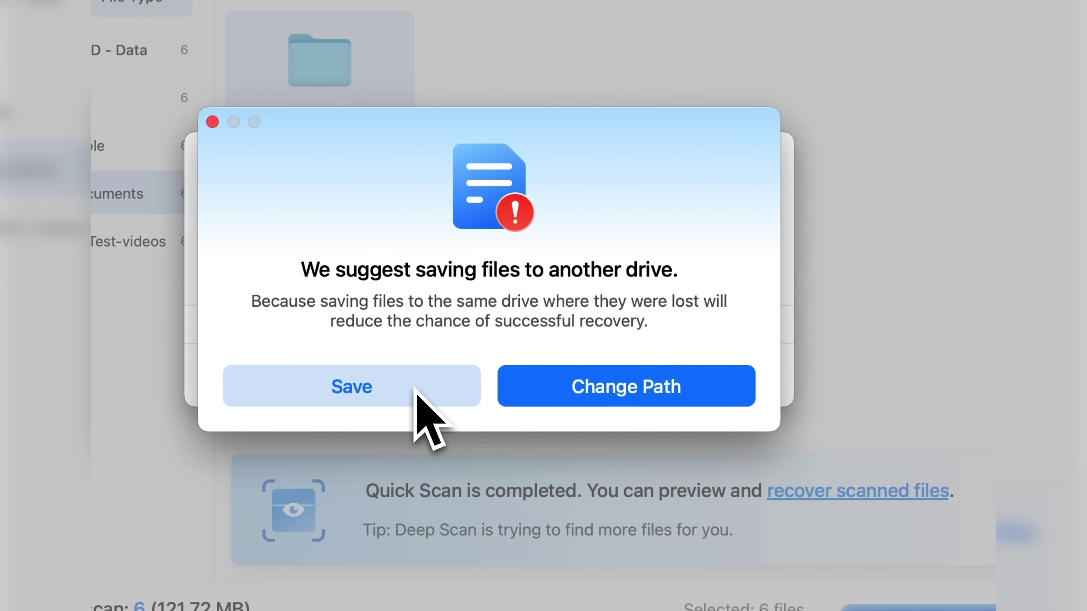
click(418, 388)
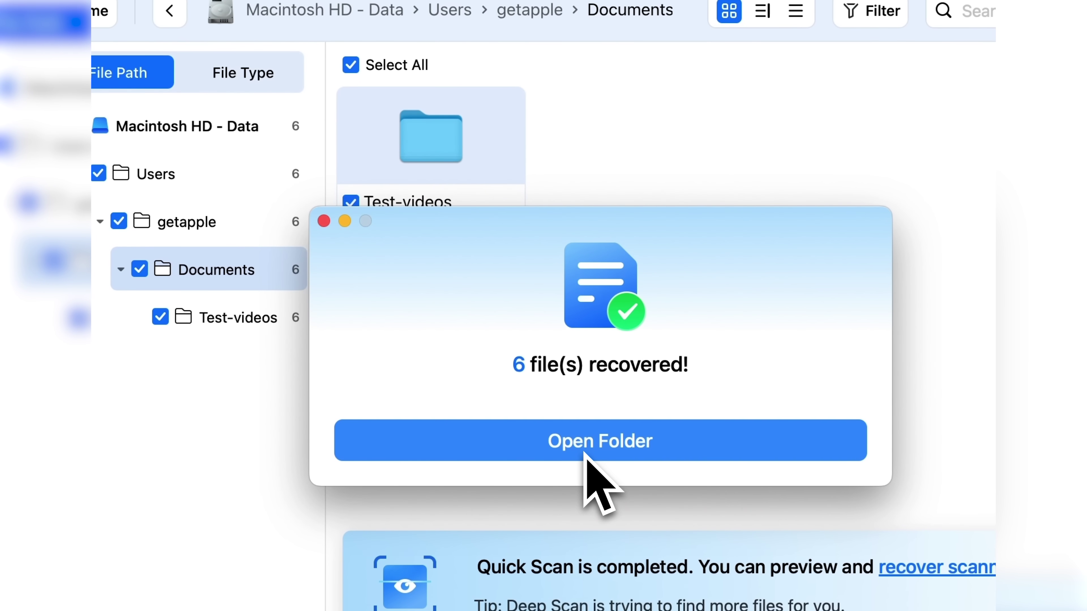
click(531, 389)
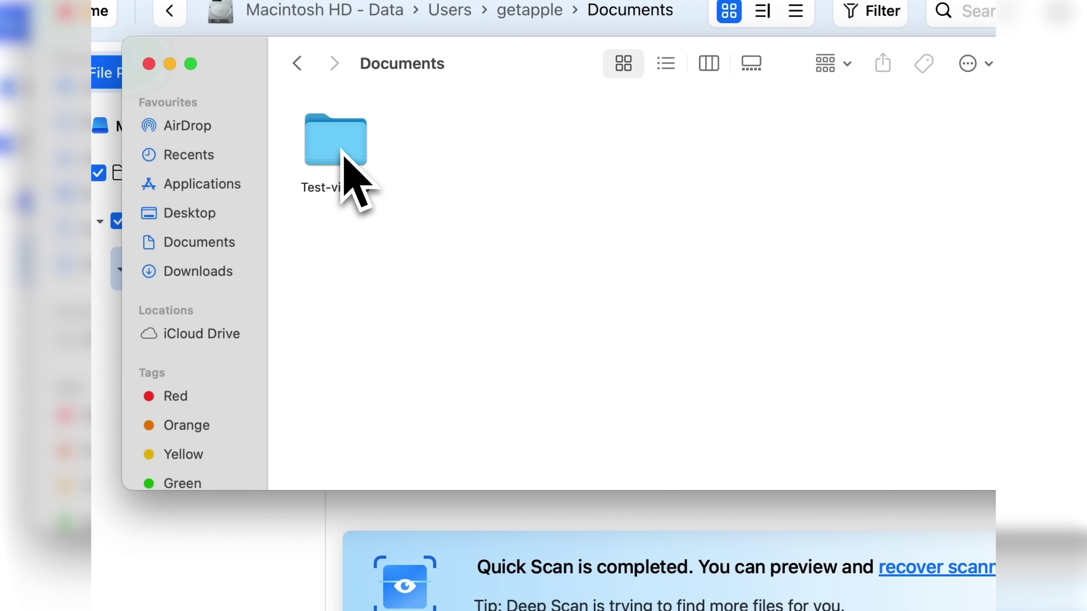
Open the recovered Test-videos folder in Finder to check the six videos.
double_click(343, 152)
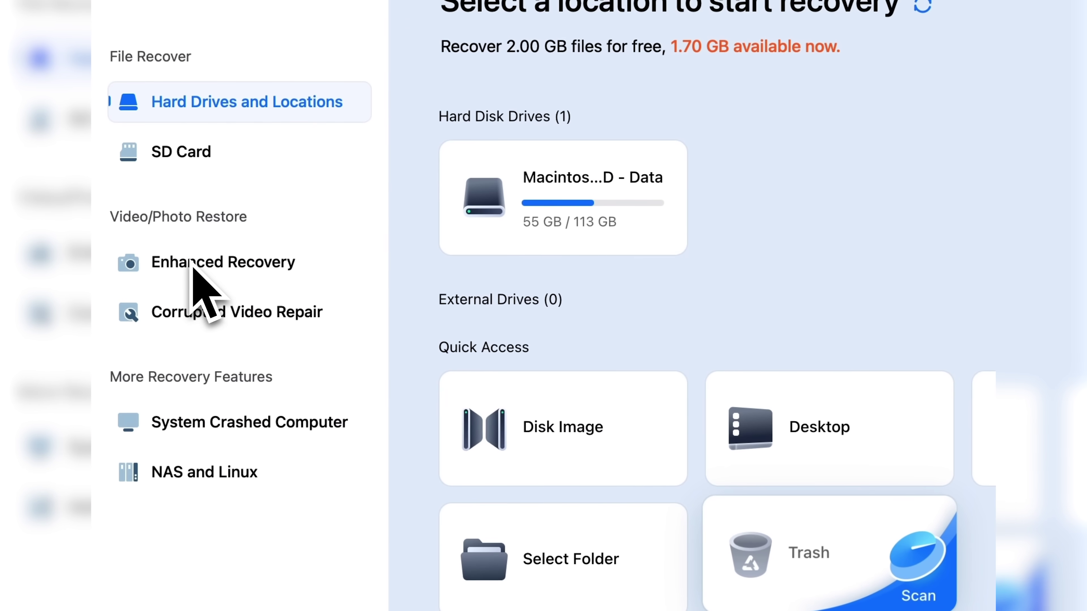
Start an Enhanced Recovery scan of the Macintosh HD - Data drive.
click(167, 270)
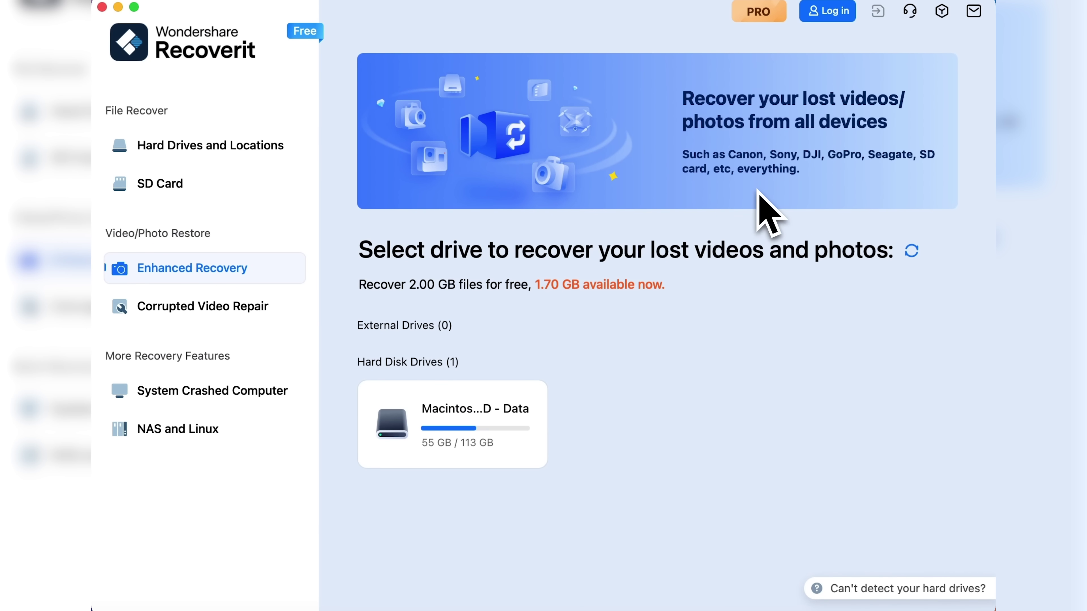
mouse_move(502, 446)
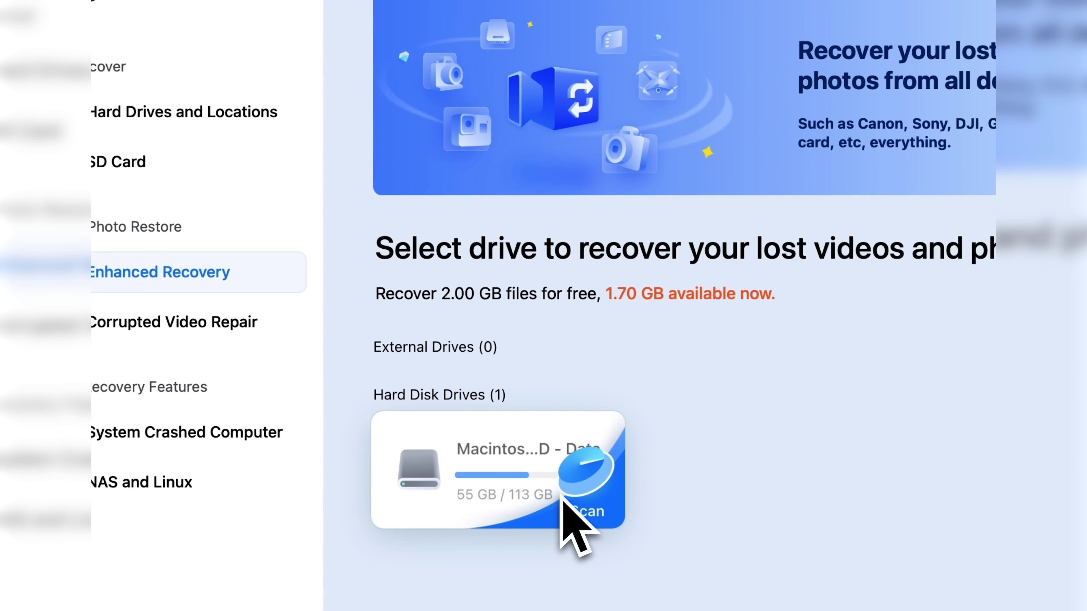
click(578, 510)
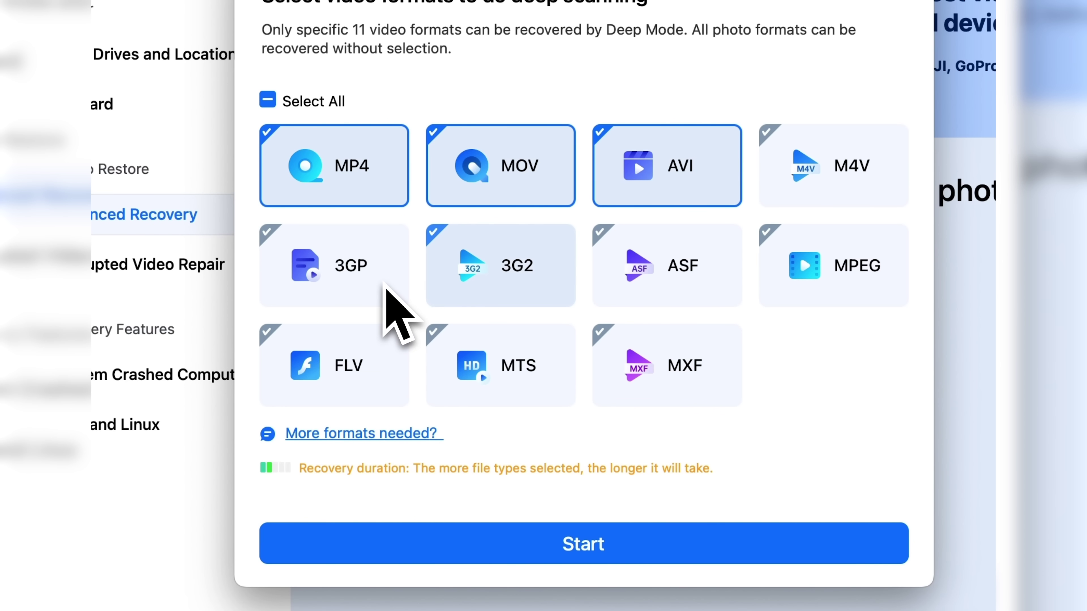
Add 3GP to the MP4, MOV and AVI formats and start the deep scan.
click(385, 295)
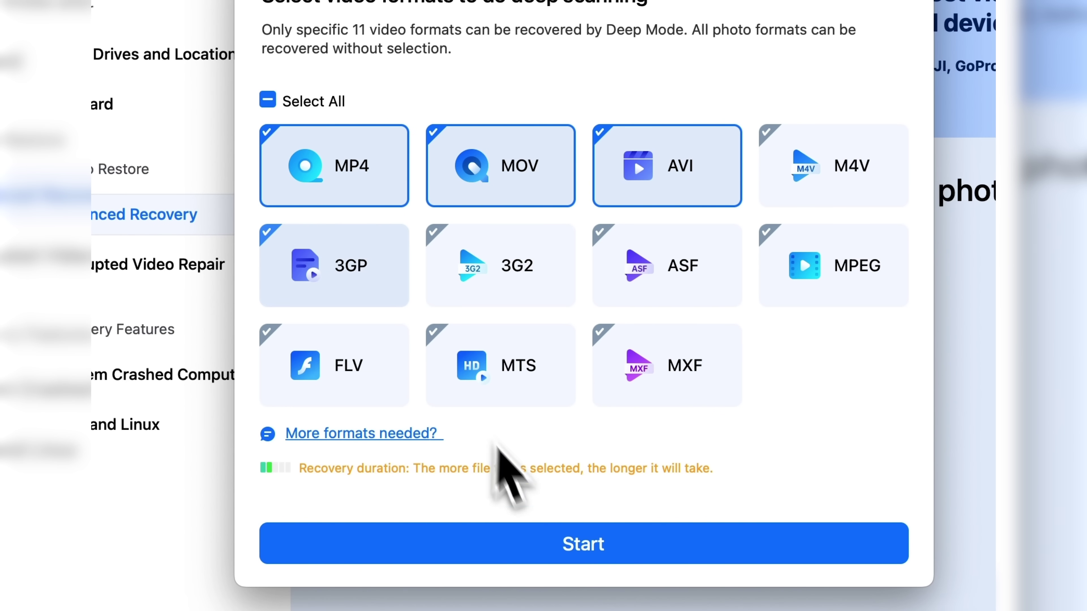
click(529, 546)
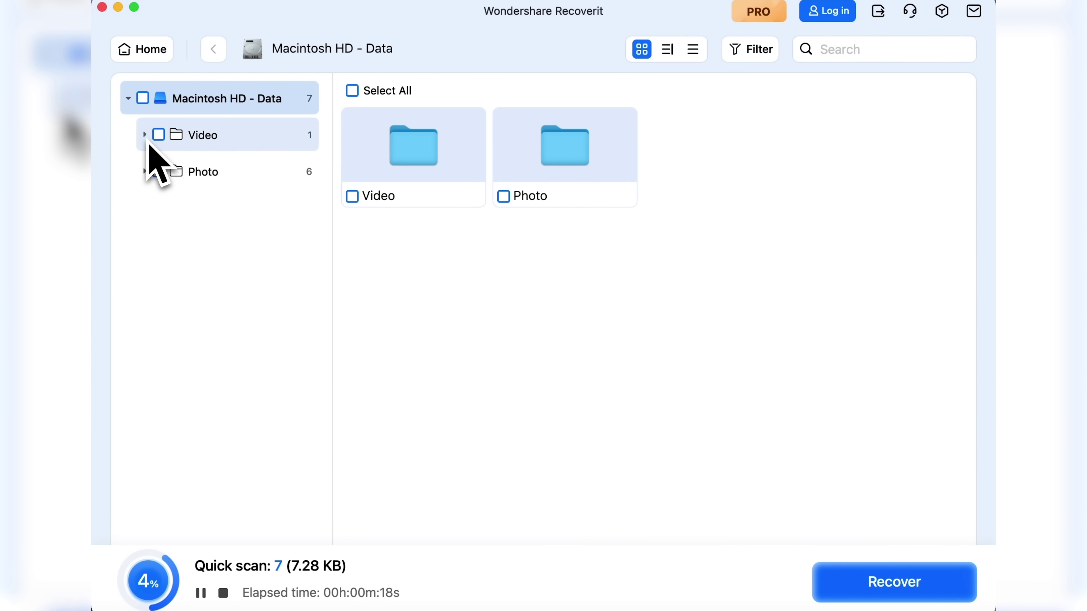
Expand the Video and Photo categories in the File Path results tree.
click(144, 135)
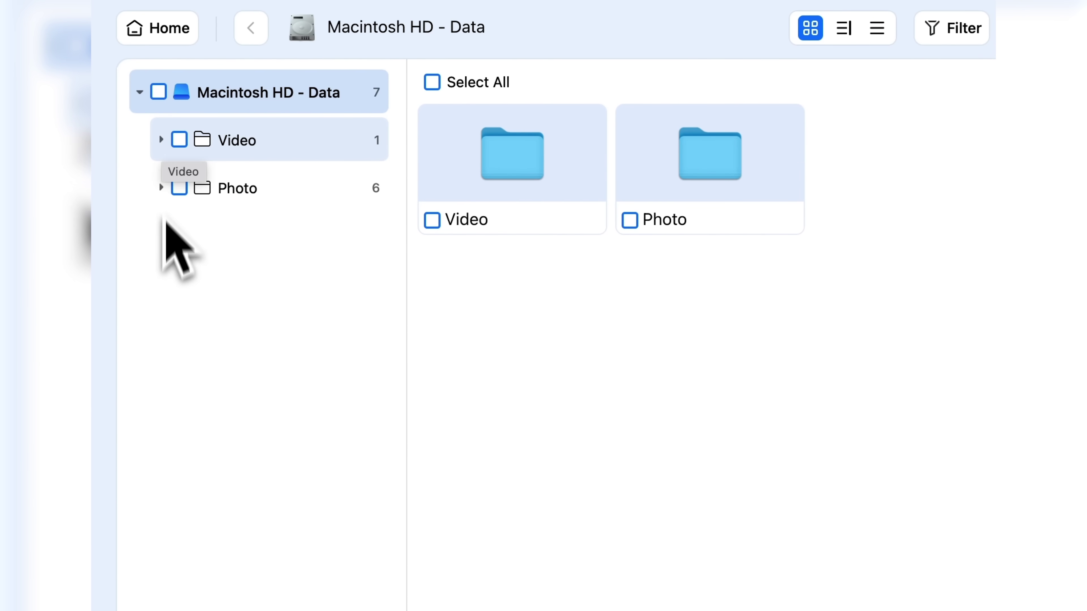
click(165, 240)
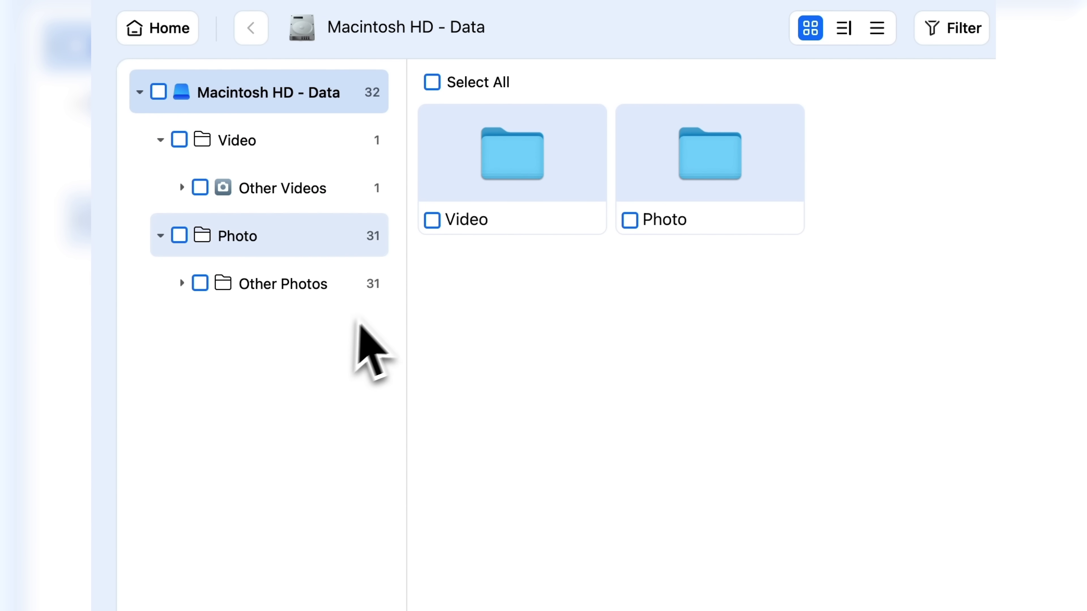